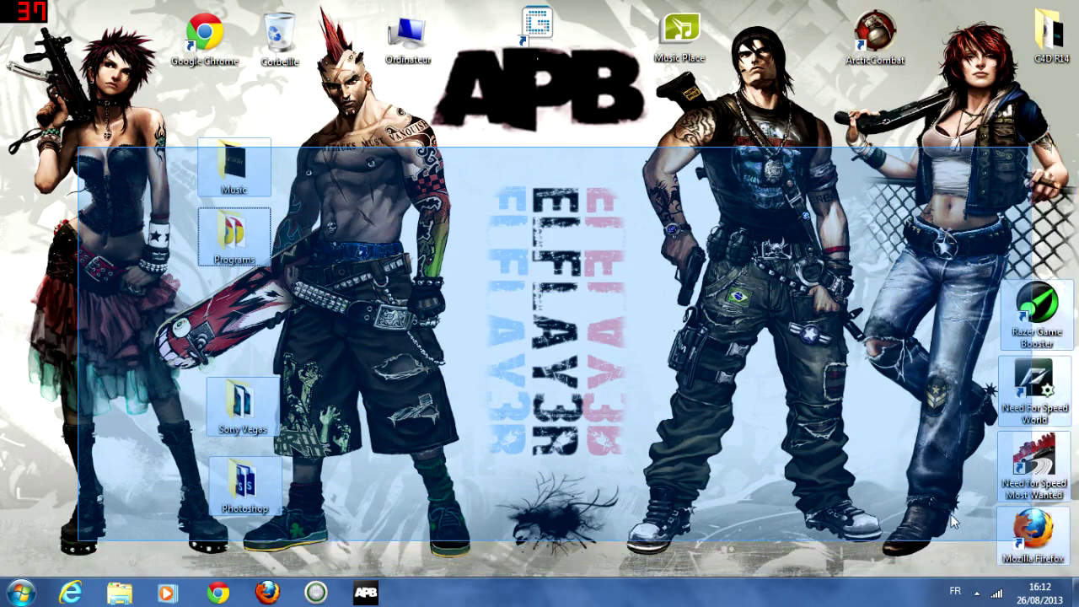
pyautogui.click(491, 226)
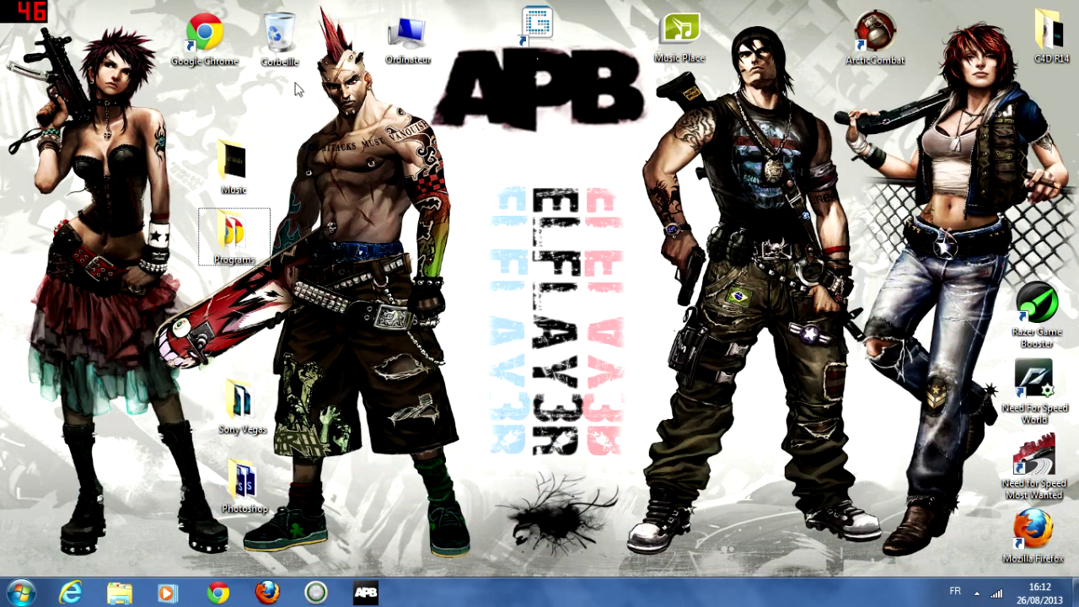
pyautogui.moveTo(382, 4); pyautogui.dragTo(316, 389)
pyautogui.moveTo(367, 2); pyautogui.dragTo(315, 277)
pyautogui.moveTo(378, 3); pyautogui.dragTo(339, 204)
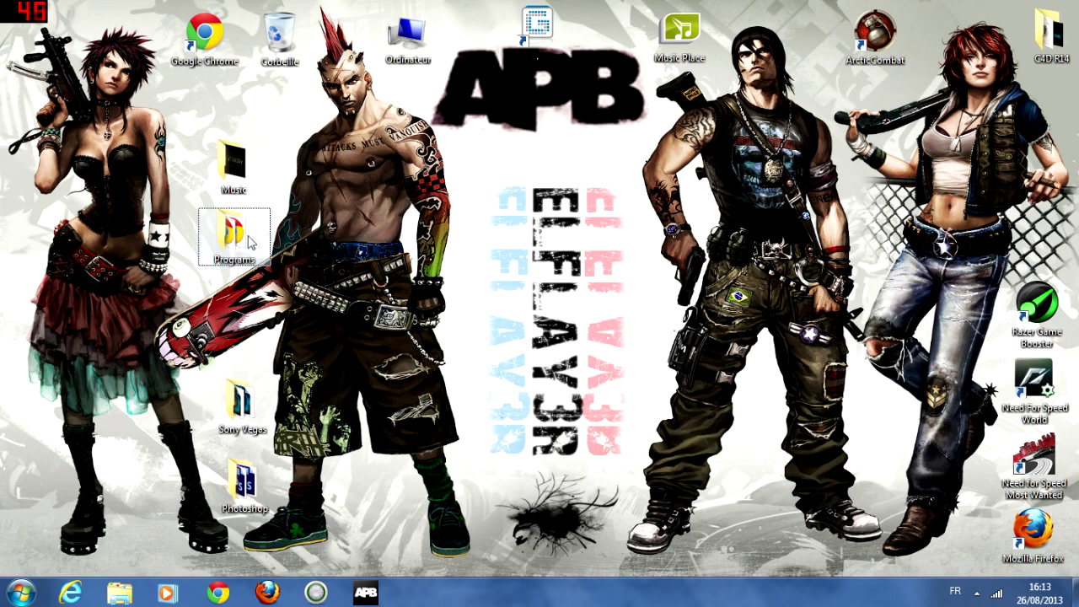
# Open the pbsetup ZIP archive from the Programs folder on the desktop and dismiss the WinRAR licence reminder.
pyautogui.doubleClick(231, 232)
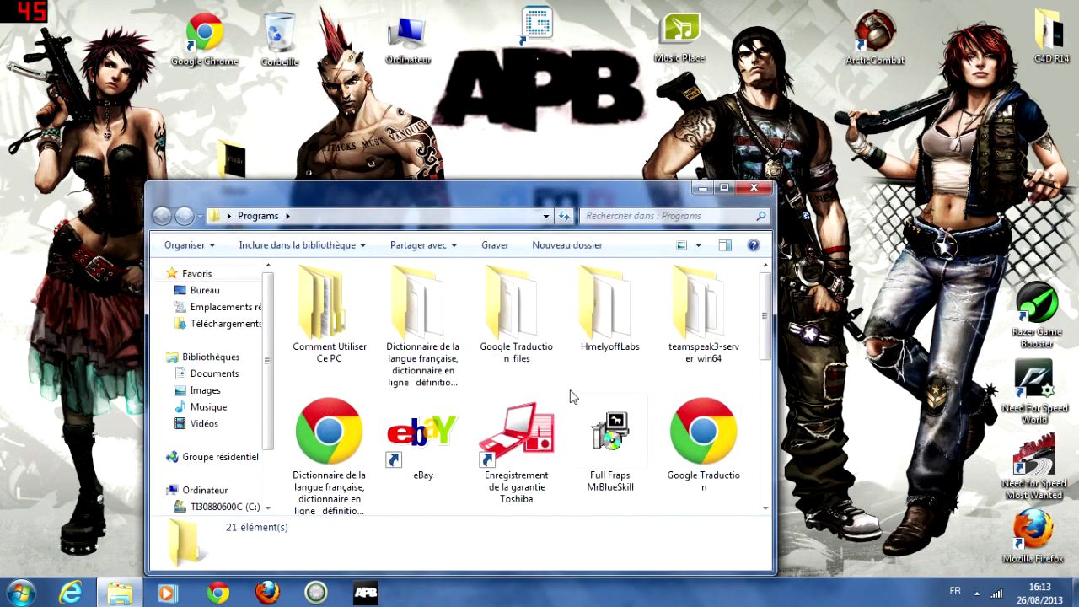
pyautogui.click(573, 395)
pyautogui.scroll(-4, 547, 411)
pyautogui.scroll(2, 559, 414)
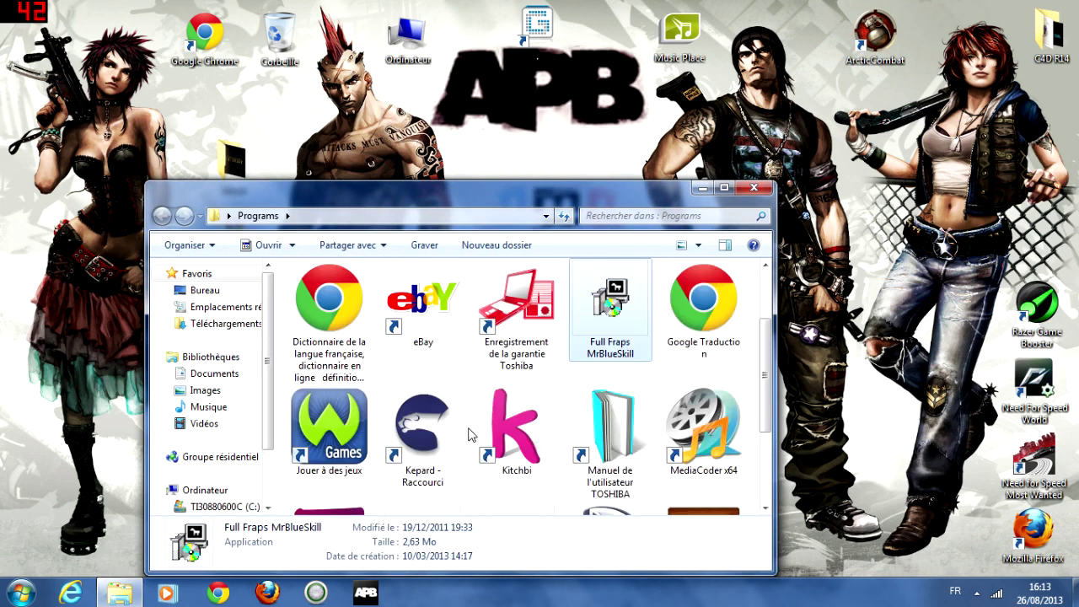
pyautogui.scroll(-2, 506, 396)
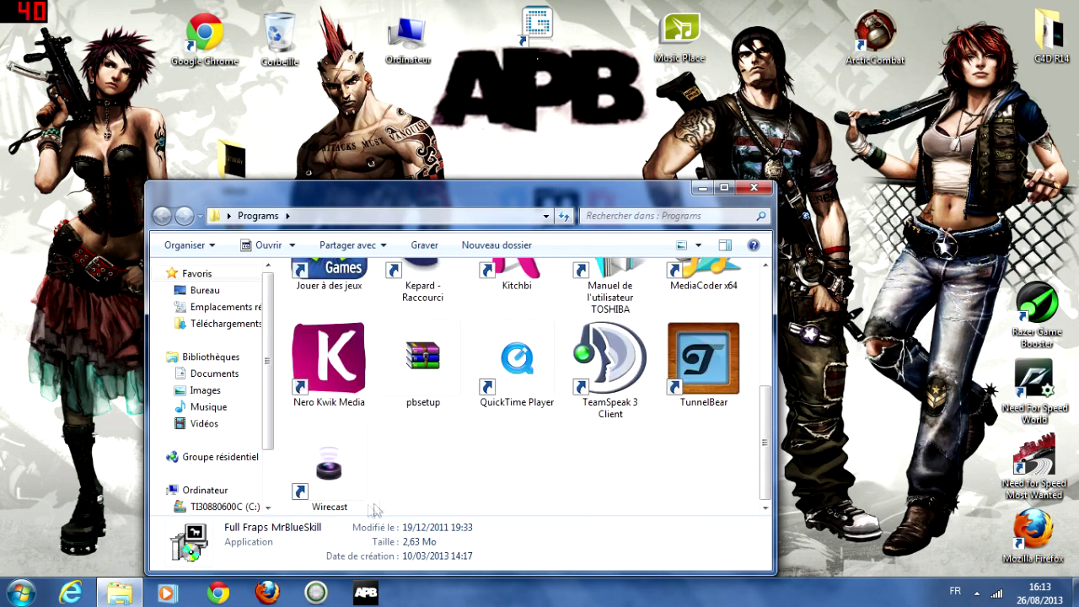
pyautogui.click(412, 371)
pyautogui.doubleClick(413, 371)
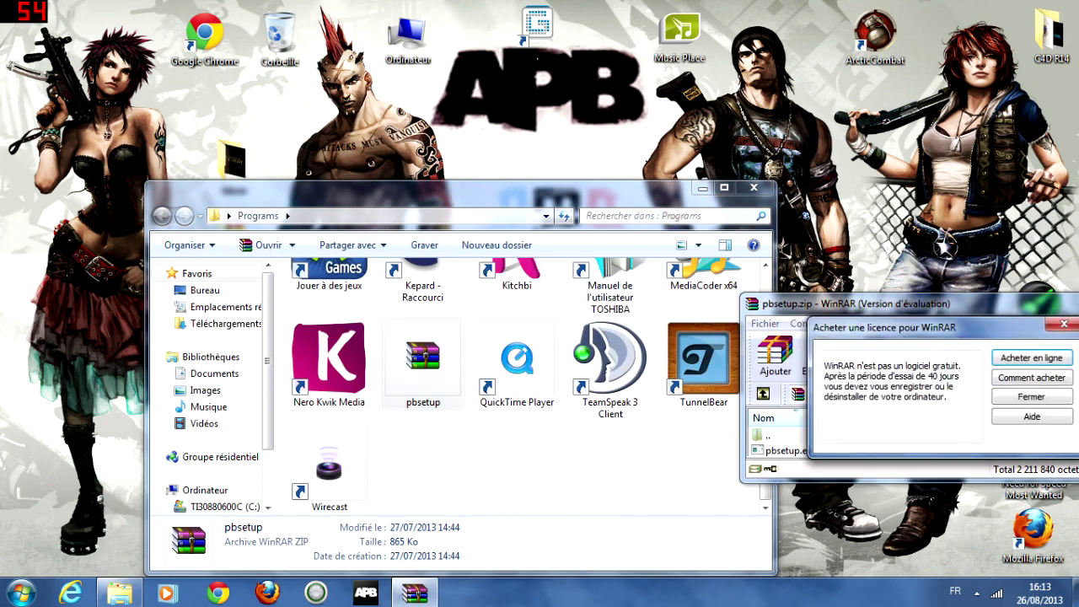
pyautogui.click(1037, 401)
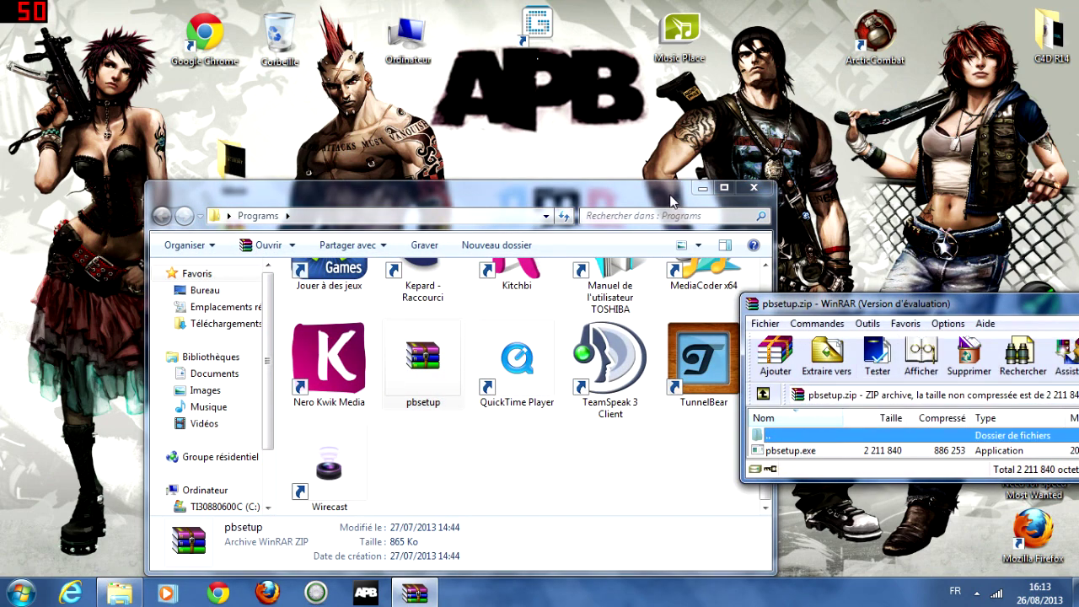
# Arrange the folder and archive windows and extract pbsetup.exe from the archive into the Programs folder.
pyautogui.moveTo(647, 193); pyautogui.dragTo(541, 189)
pyautogui.moveTo(840, 310); pyautogui.dragTo(801, 142)
pyautogui.moveTo(616, 291); pyautogui.dragTo(433, 458)
pyautogui.click(422, 474)
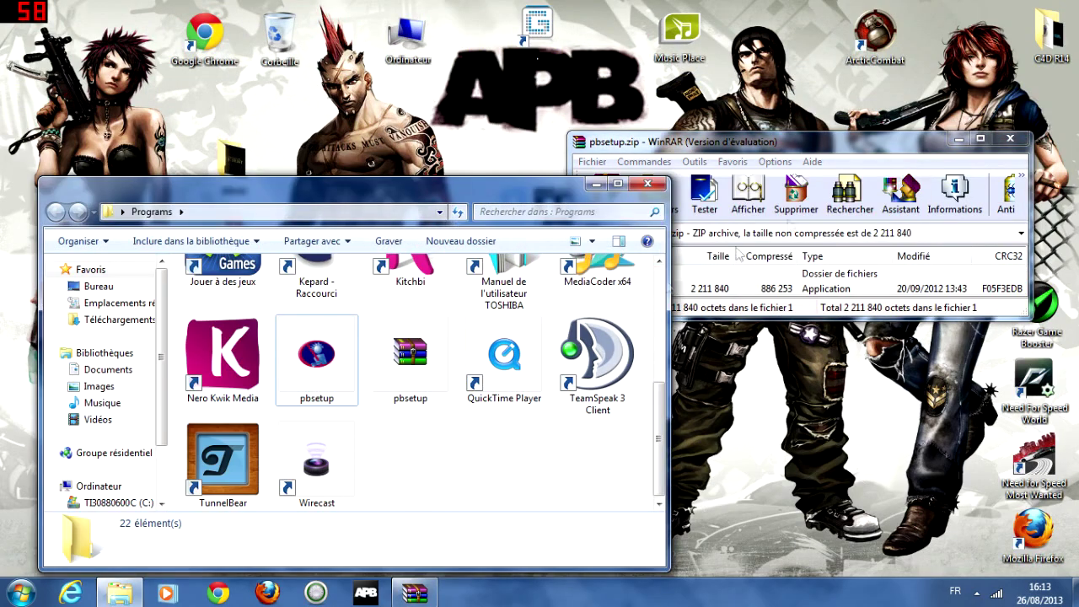
# Minimize the archive window, run the extracted pbsetup application and agree to the PunkBuster End User License Agreement.
pyautogui.click(958, 138)
pyautogui.doubleClick(327, 359)
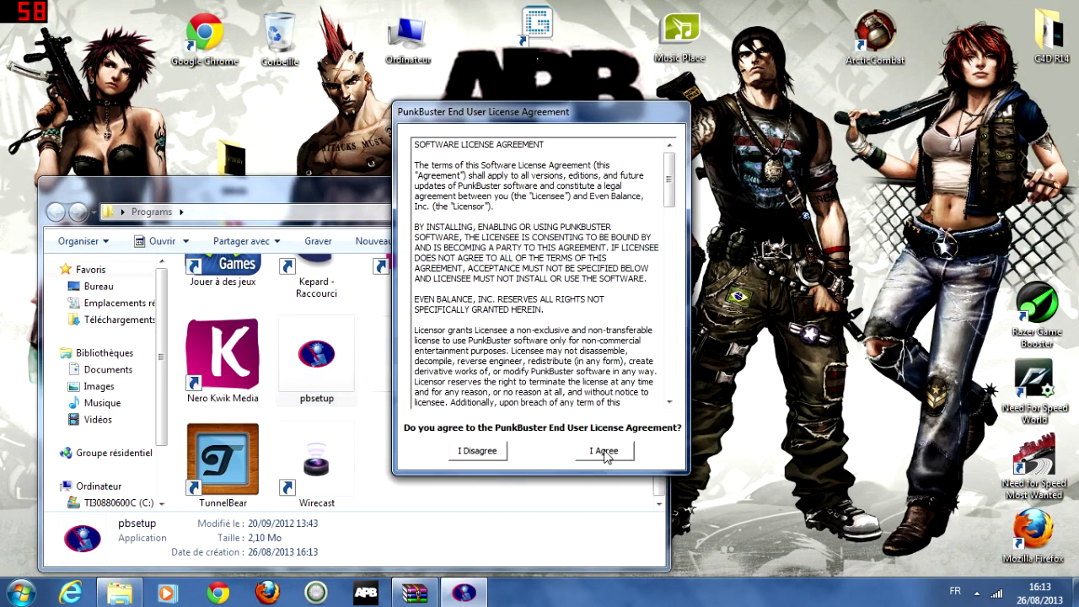
pyautogui.click(603, 452)
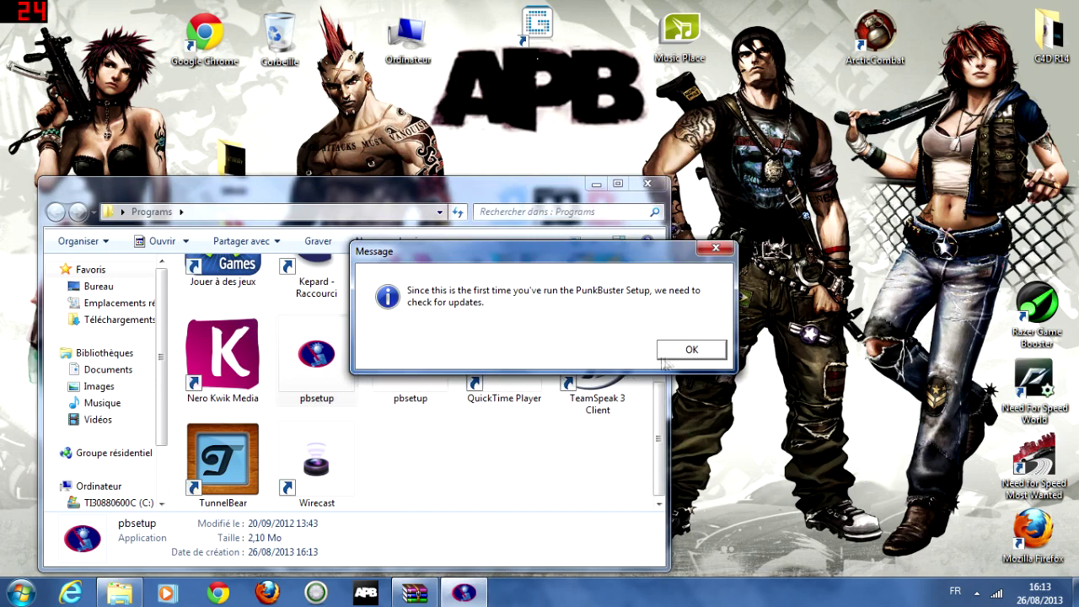
# Accept the first-run update check for PunkBuster Setup and bring its progress window in front of the Programs folder.
pyautogui.moveTo(614, 253); pyautogui.dragTo(937, 236)
pyautogui.moveTo(602, 187); pyautogui.dragTo(491, 210)
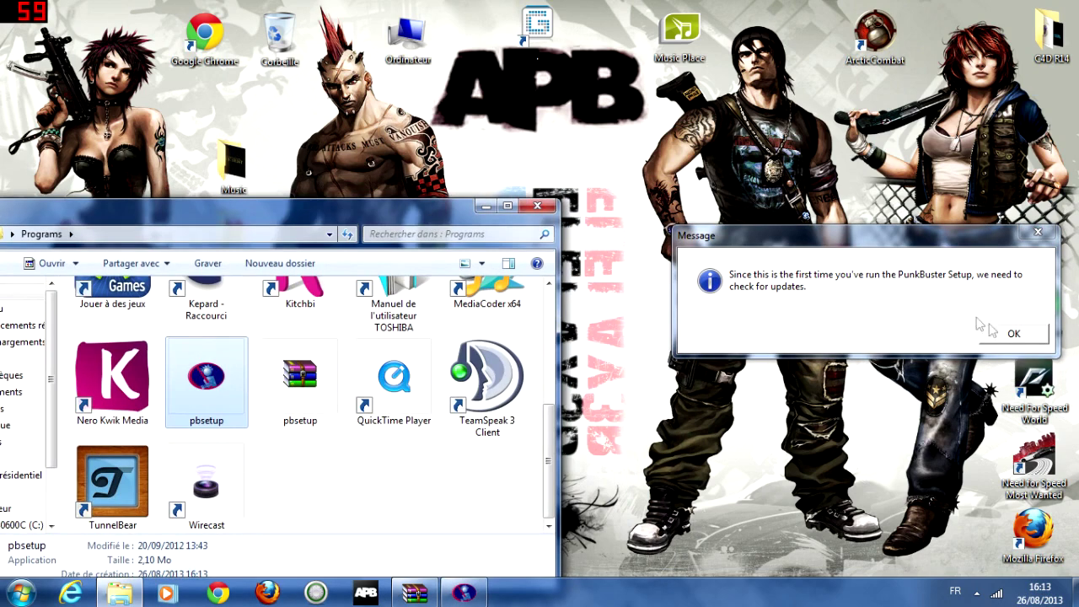
pyautogui.click(1012, 336)
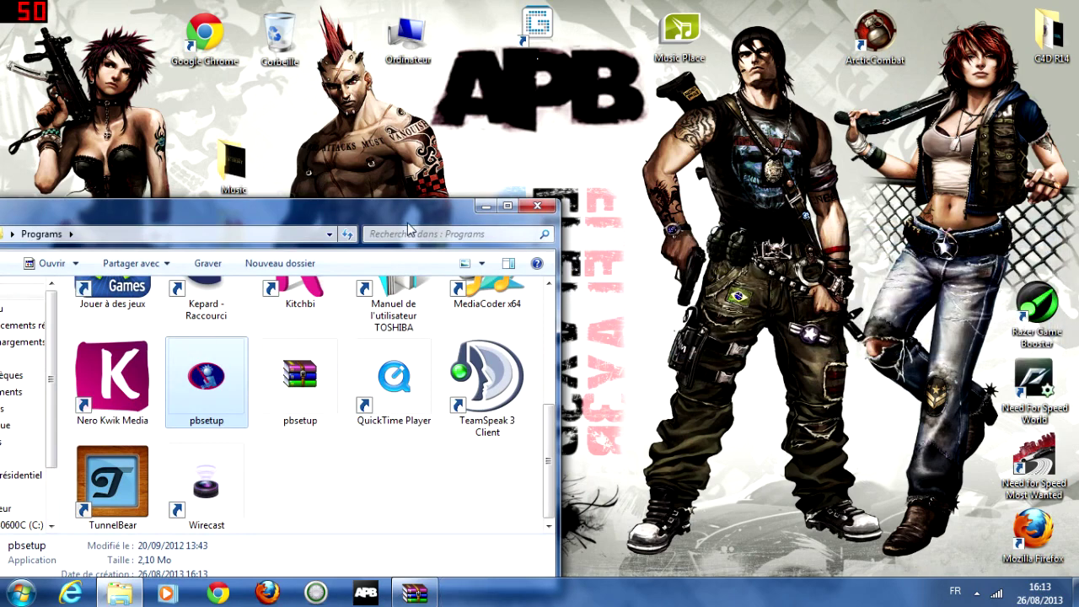
pyautogui.moveTo(440, 223); pyautogui.dragTo(470, 178)
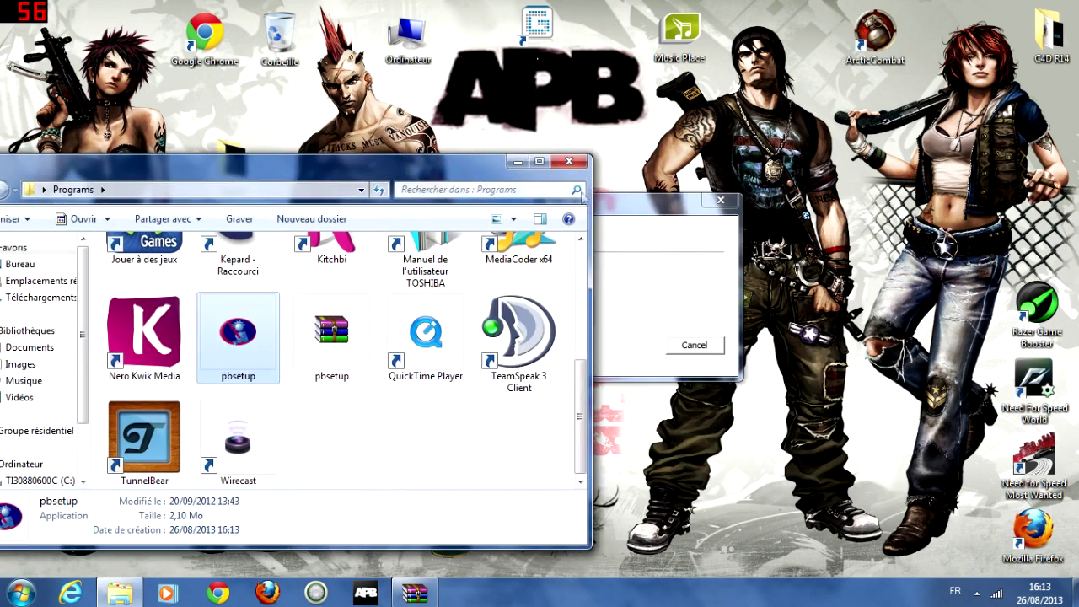
pyautogui.click(629, 210)
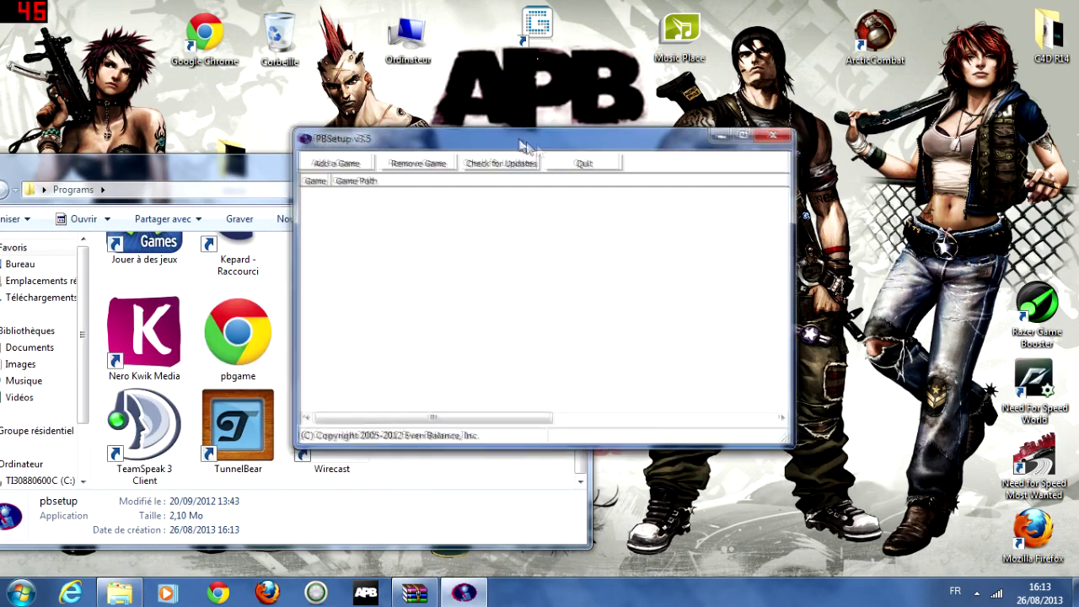
# Clear the Programs folder out of the way and start adding a game in PBSetup, choosing APB Reloaded.
pyautogui.moveTo(516, 139); pyautogui.dragTo(829, 203)
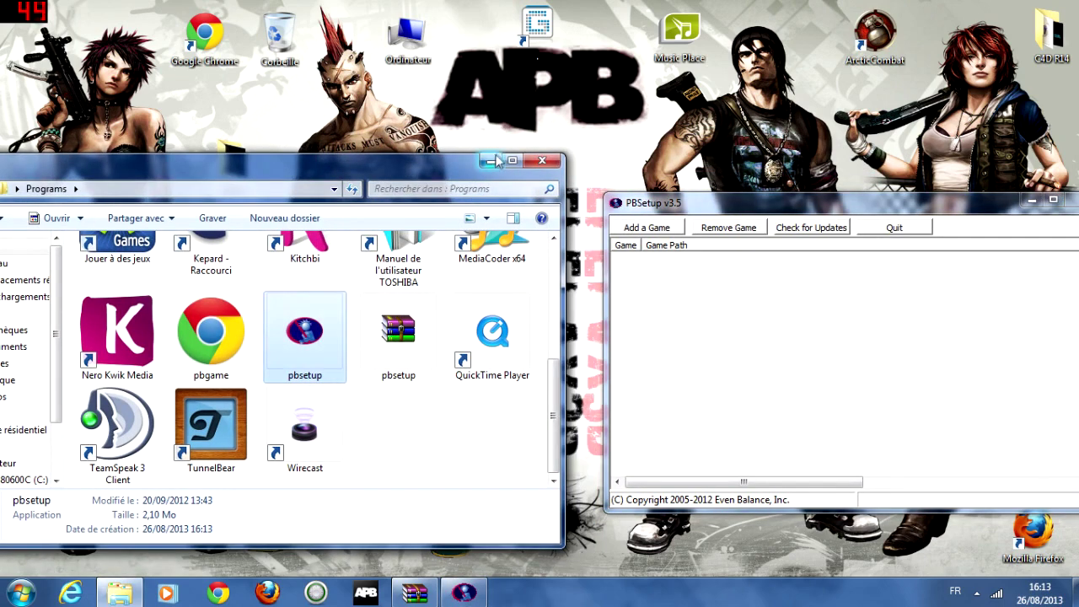
pyautogui.click(518, 161)
pyautogui.moveTo(687, 209); pyautogui.dragTo(584, 175)
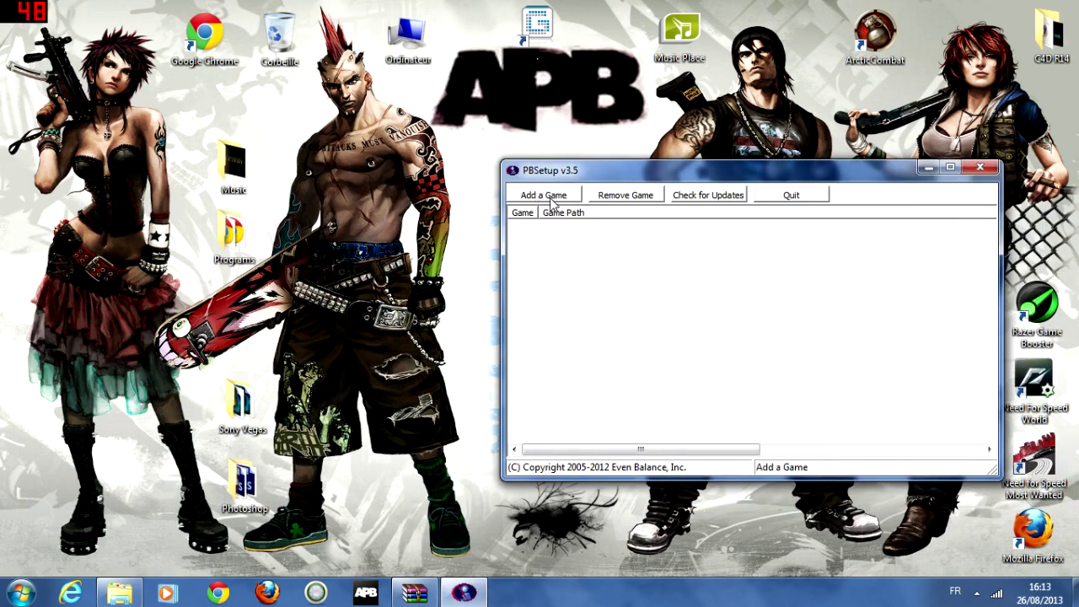
pyautogui.click(550, 196)
pyautogui.click(715, 301)
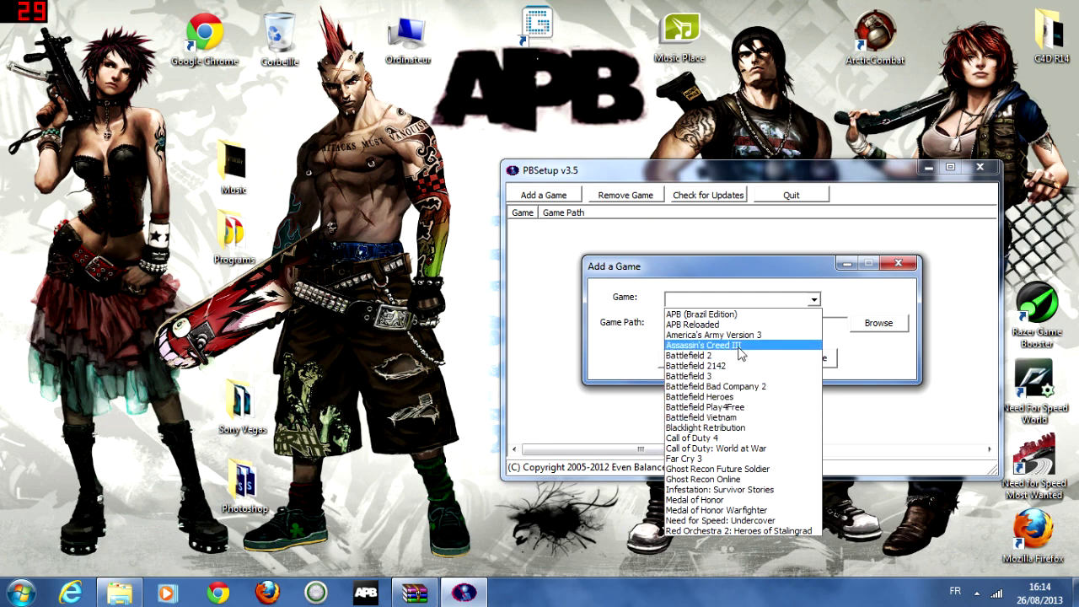
pyautogui.click(706, 326)
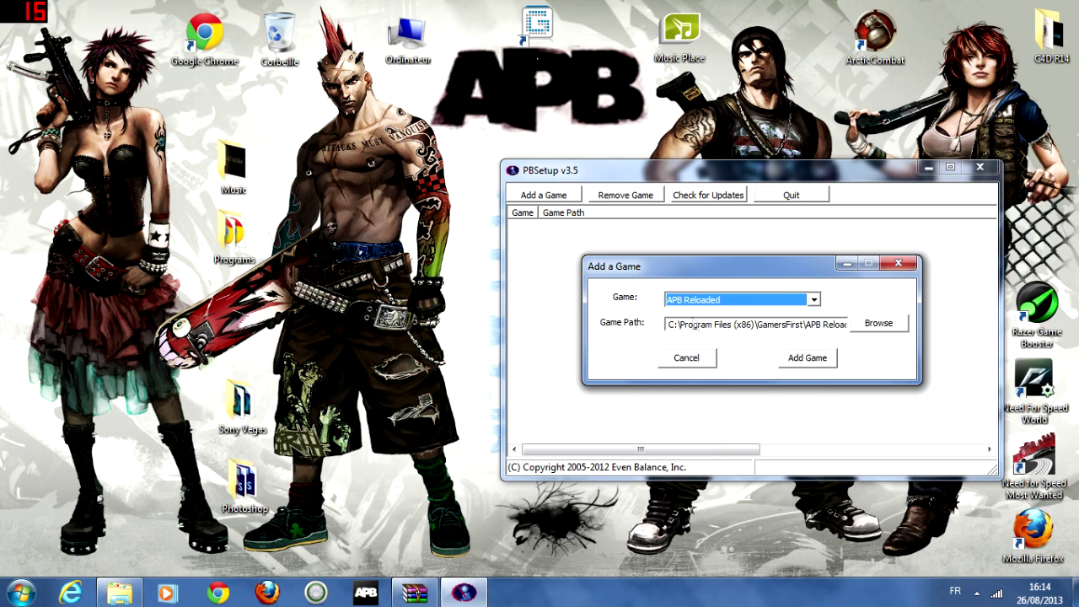
# Check the full APB Reloaded game path through to its Binaries folder and add the game to PBSetup.
pyautogui.doubleClick(824, 324)
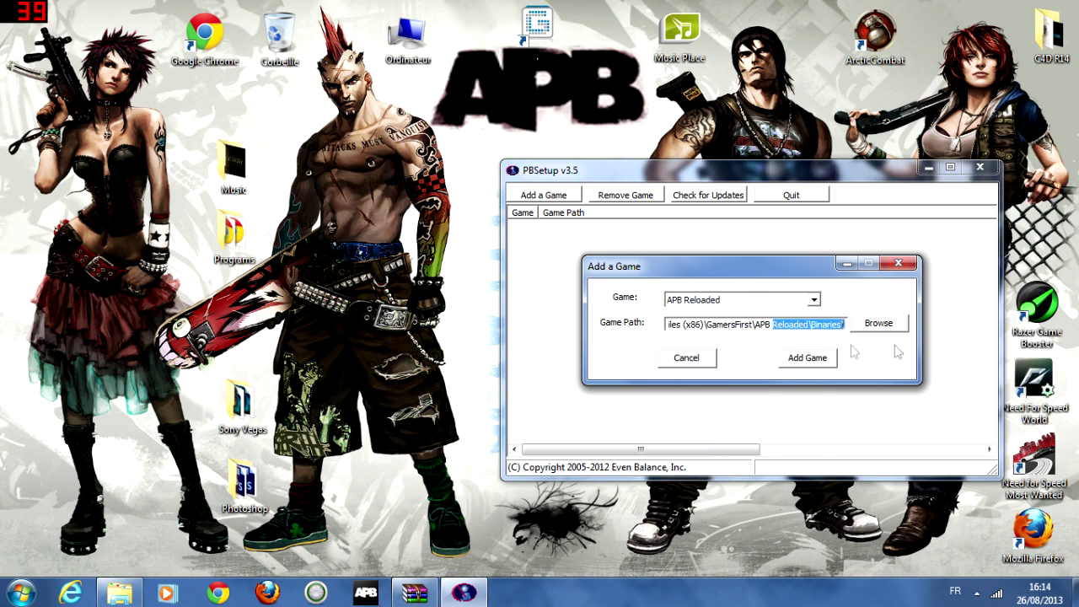
pyautogui.click(790, 324)
pyautogui.moveTo(809, 325); pyautogui.dragTo(848, 325)
pyautogui.click(831, 324)
pyautogui.moveTo(844, 324)
pyautogui.mouseDown()
pyautogui.moveTo(712, 324)
pyautogui.moveTo(837, 325)
pyautogui.mouseUp()
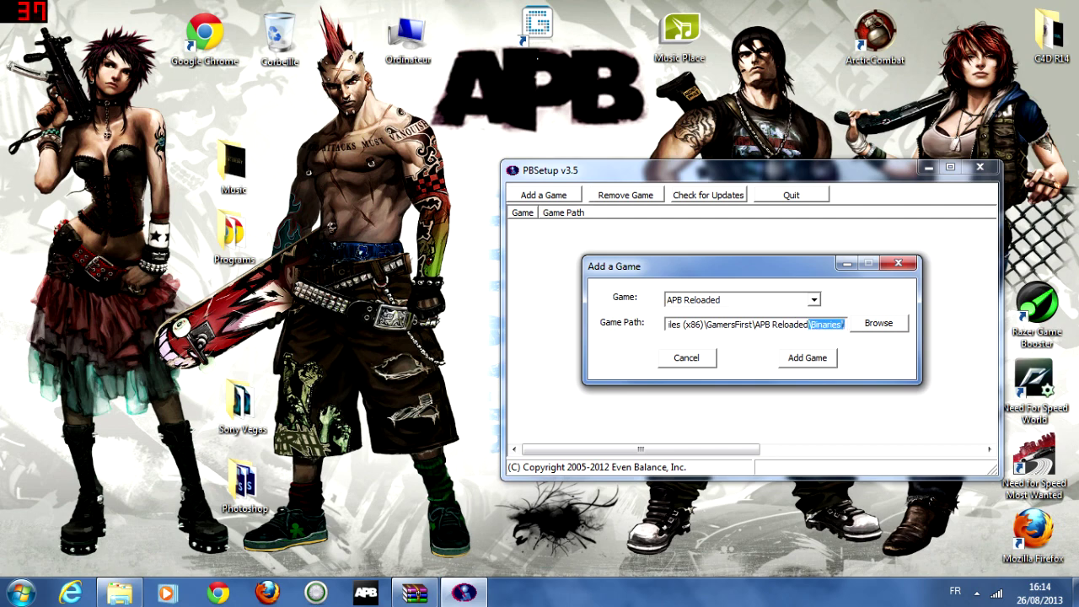
pyautogui.moveTo(702, 324); pyautogui.dragTo(609, 331)
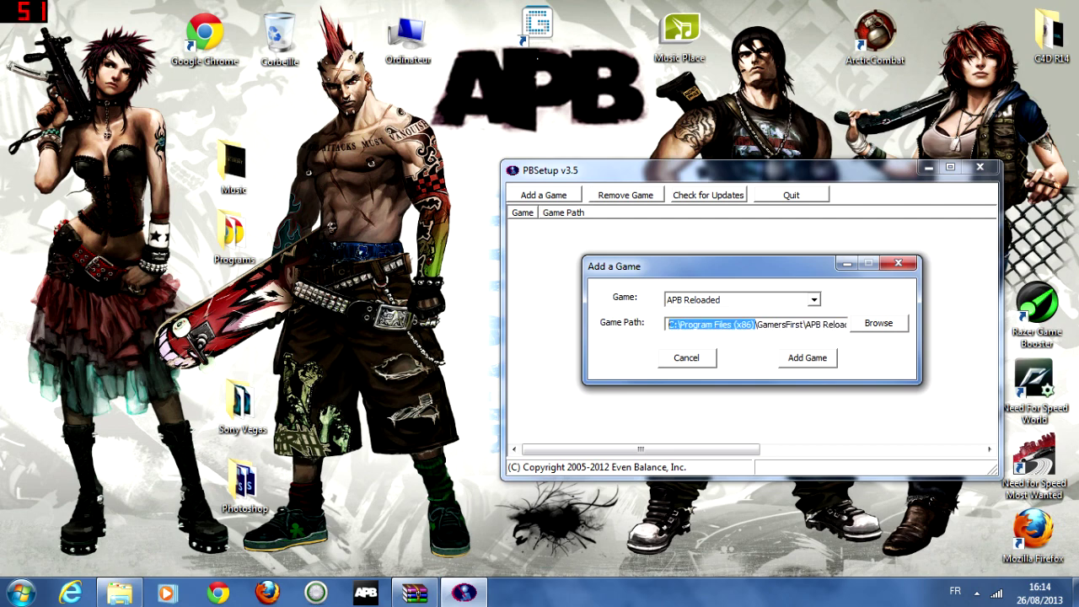
pyautogui.moveTo(768, 325); pyautogui.dragTo(844, 323)
pyautogui.click(816, 325)
pyautogui.click(779, 325)
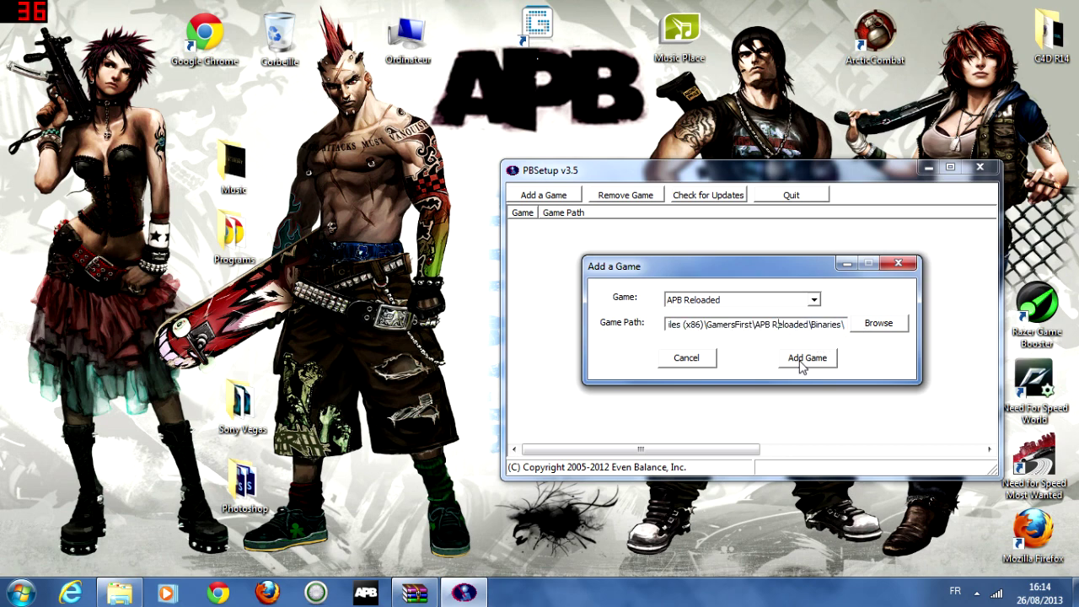
pyautogui.click(797, 357)
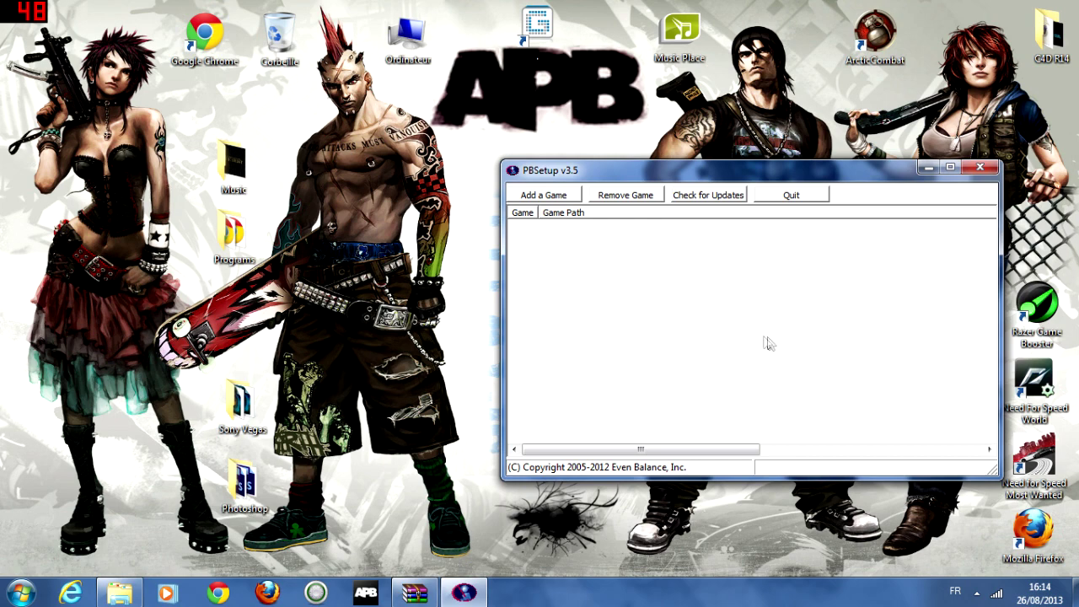
# Check for PunkBuster updates for the APB Reloaded entry and acknowledge the completed update.
pyautogui.click(676, 243)
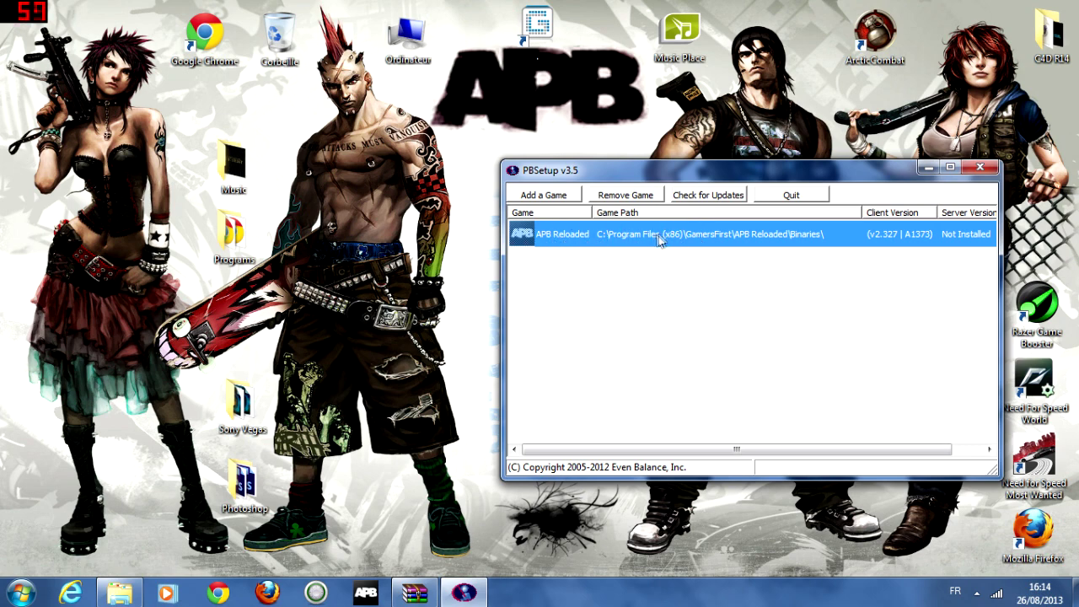
pyautogui.click(727, 202)
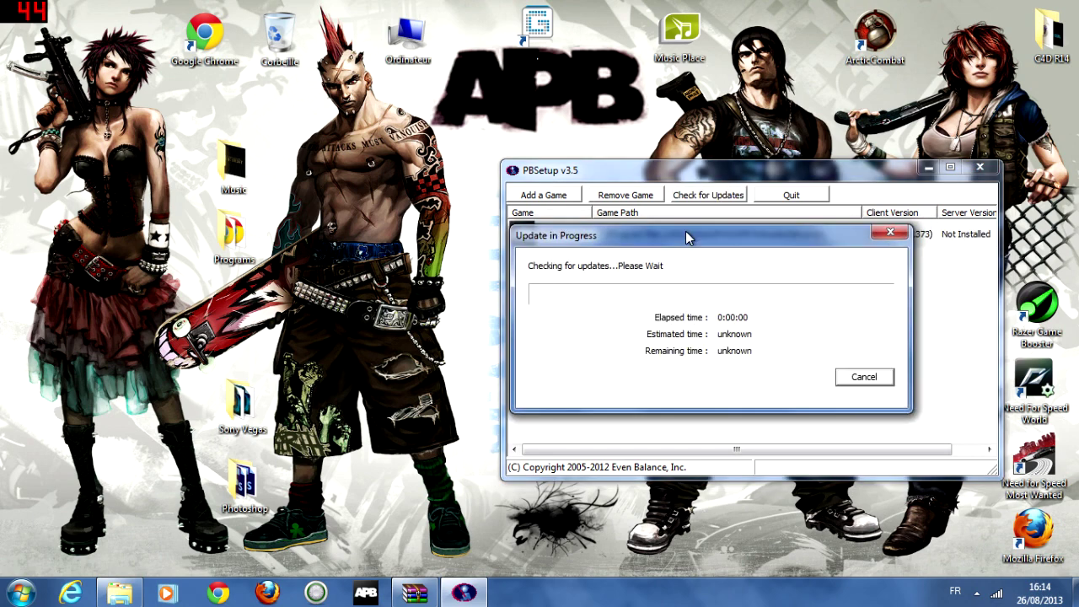
pyautogui.moveTo(687, 239); pyautogui.dragTo(710, 247)
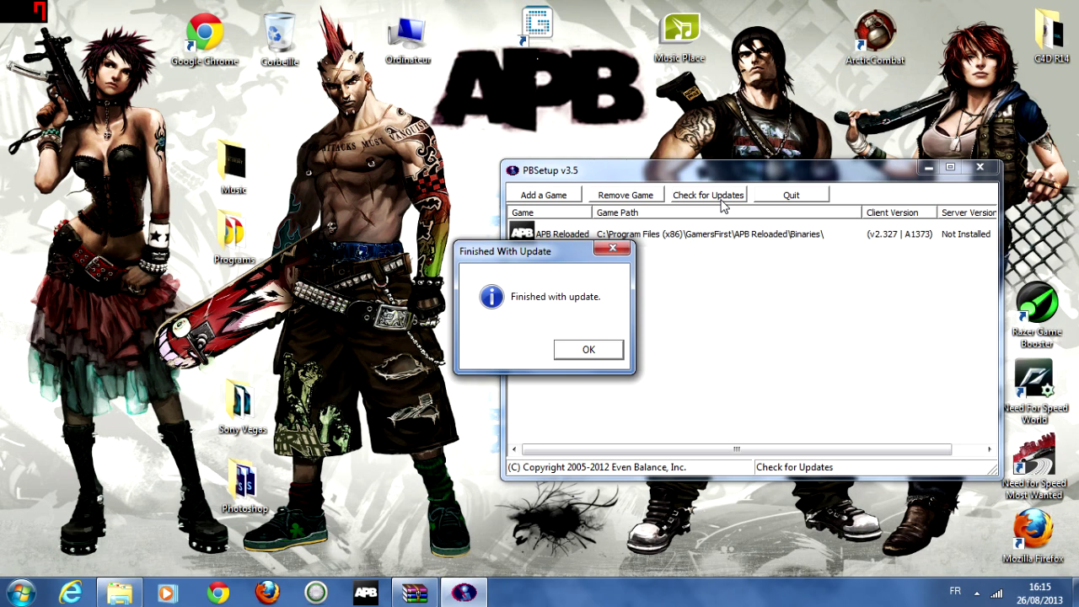
pyautogui.click(588, 348)
# Look over the APB Reloaded entry's client and server versions and close PBSetup.
pyautogui.moveTo(742, 179); pyautogui.dragTo(549, 153)
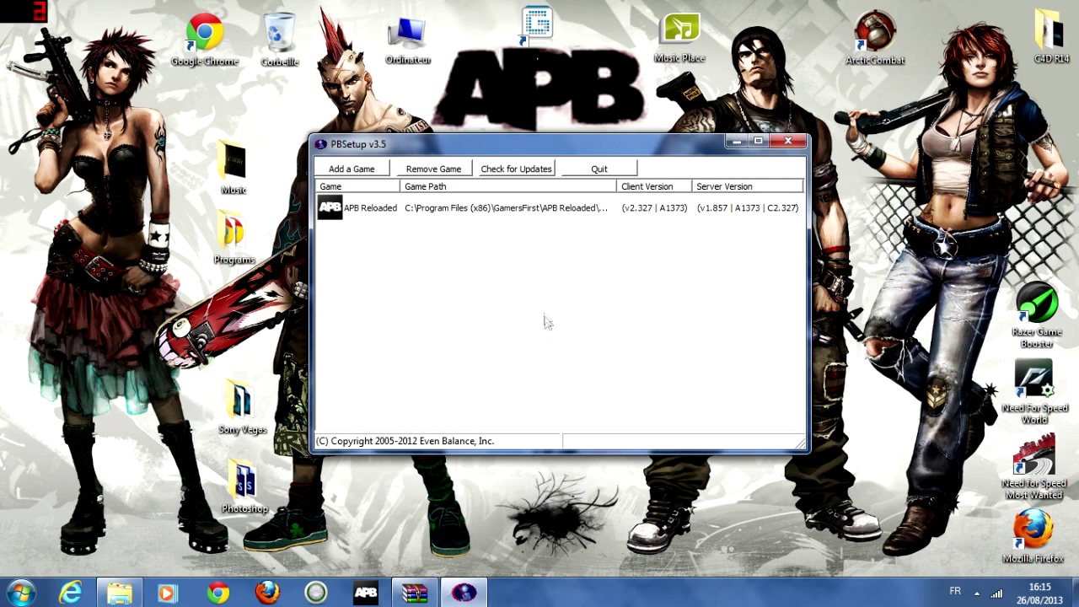
pyautogui.click(486, 208)
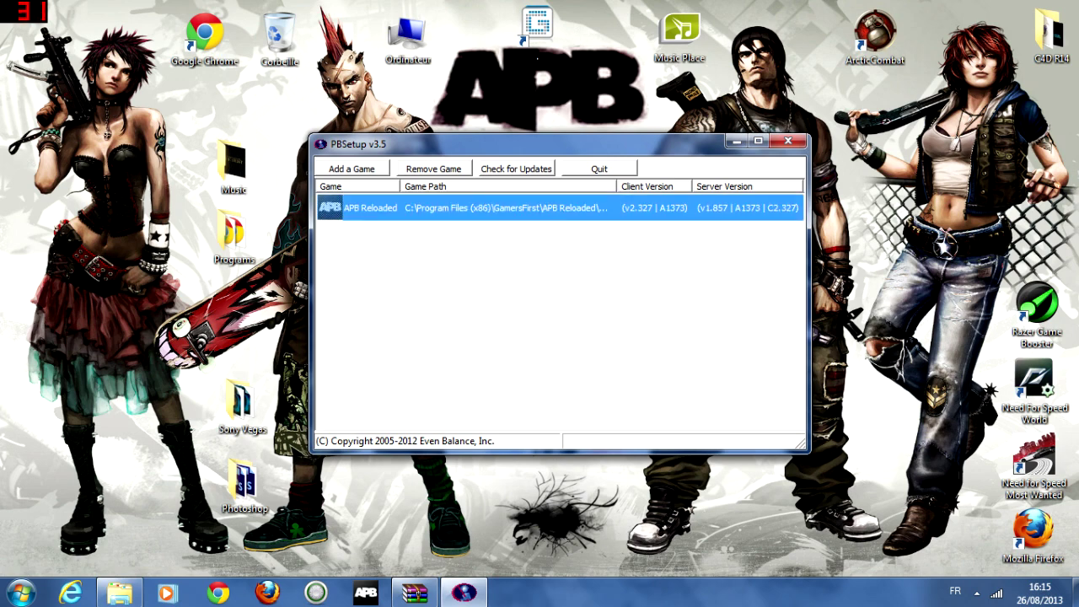
pyautogui.click(786, 144)
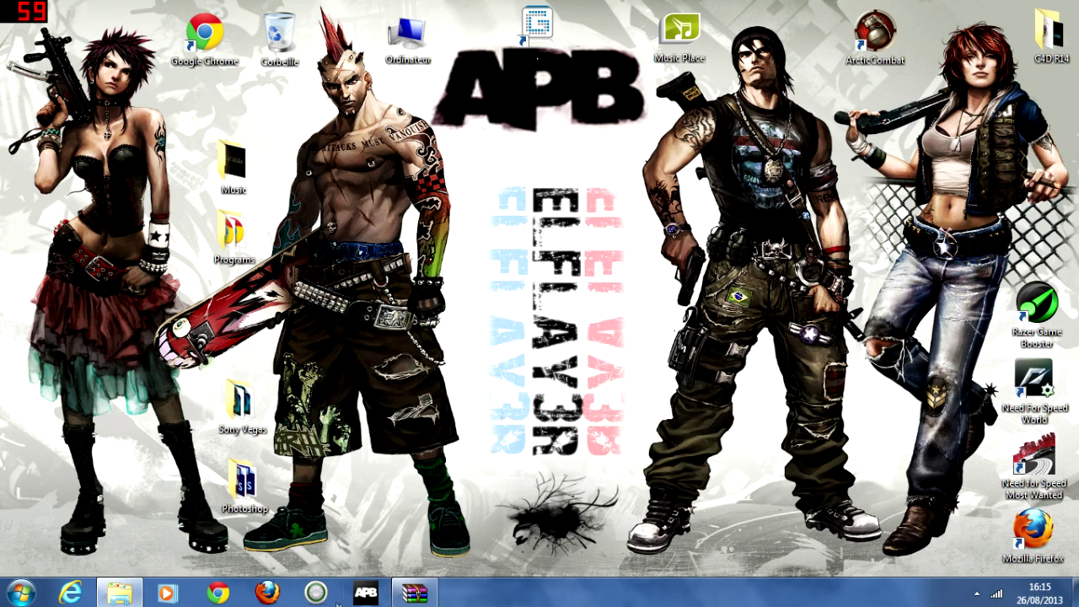
# Restore the pbsetup.zip archive window and enlarge it to show the toolbar and all file columns.
pyautogui.click(414, 593)
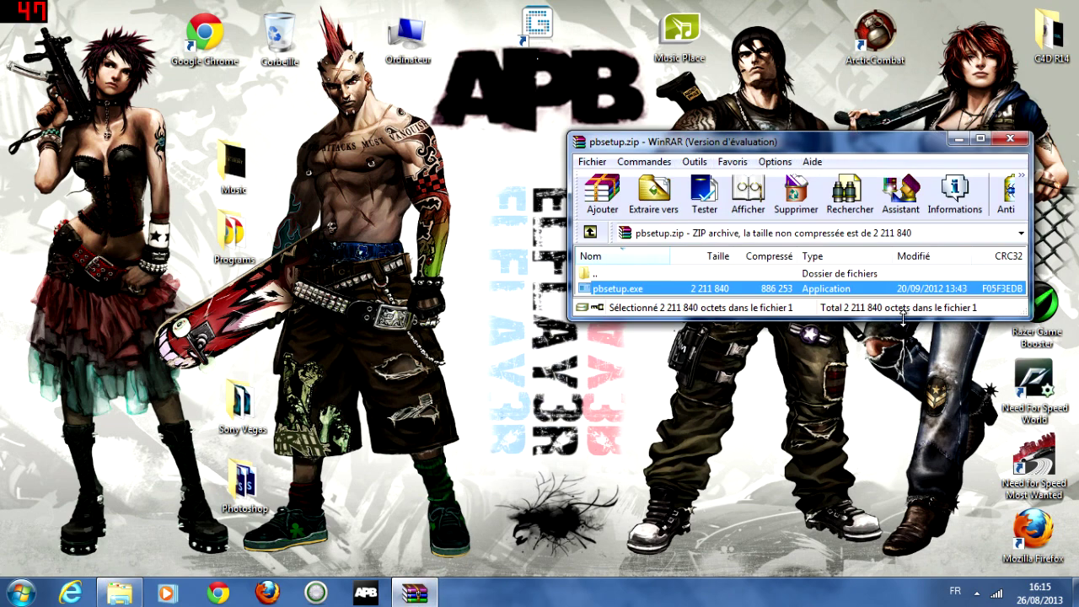
pyautogui.moveTo(904, 317); pyautogui.dragTo(896, 471)
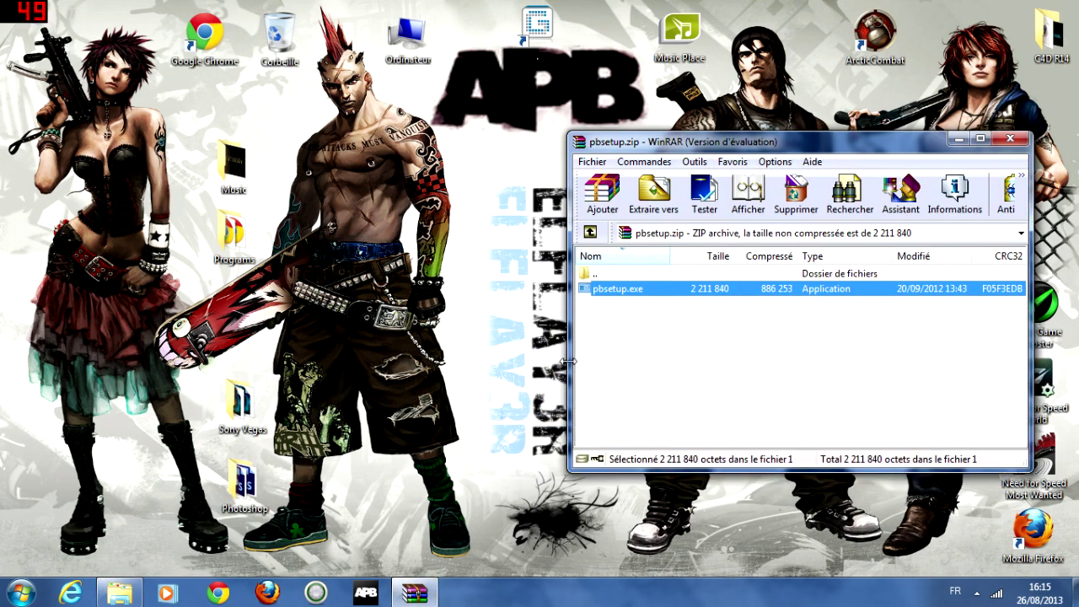
pyautogui.moveTo(570, 361); pyautogui.dragTo(204, 316)
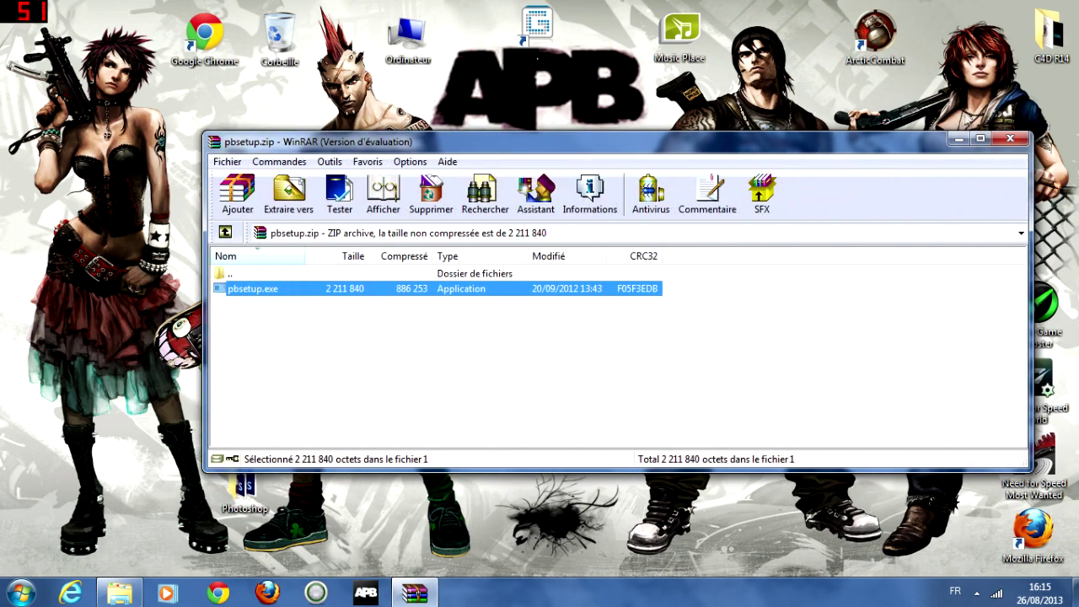